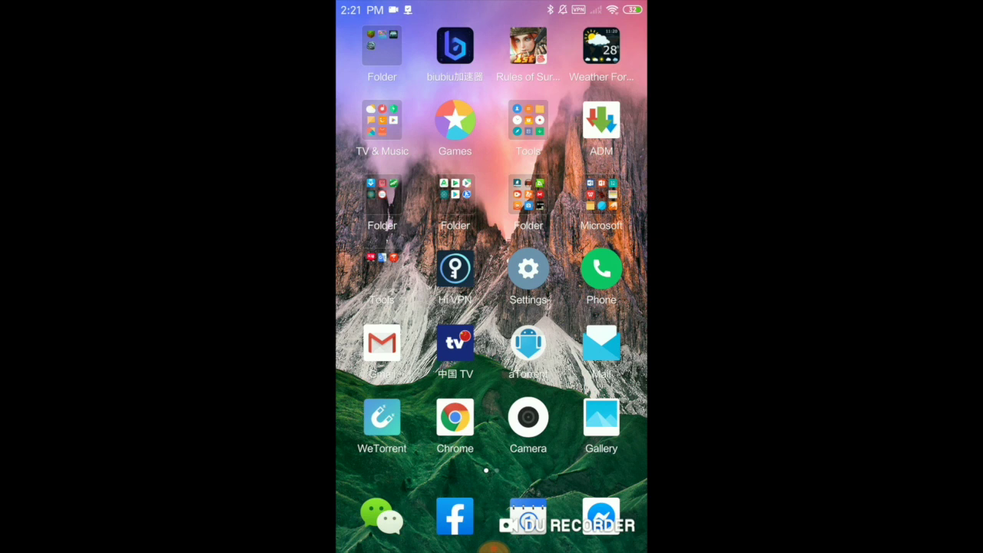
# Open the Google Play Store on the phone and search for handshaker
pyautogui.click(455, 196)
pyautogui.click(490, 319)
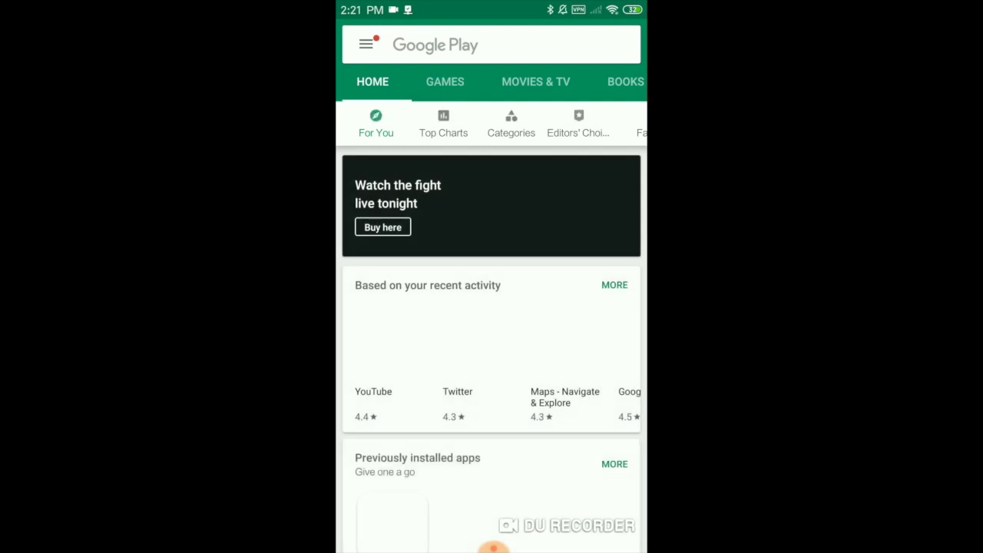
pyautogui.click(461, 45)
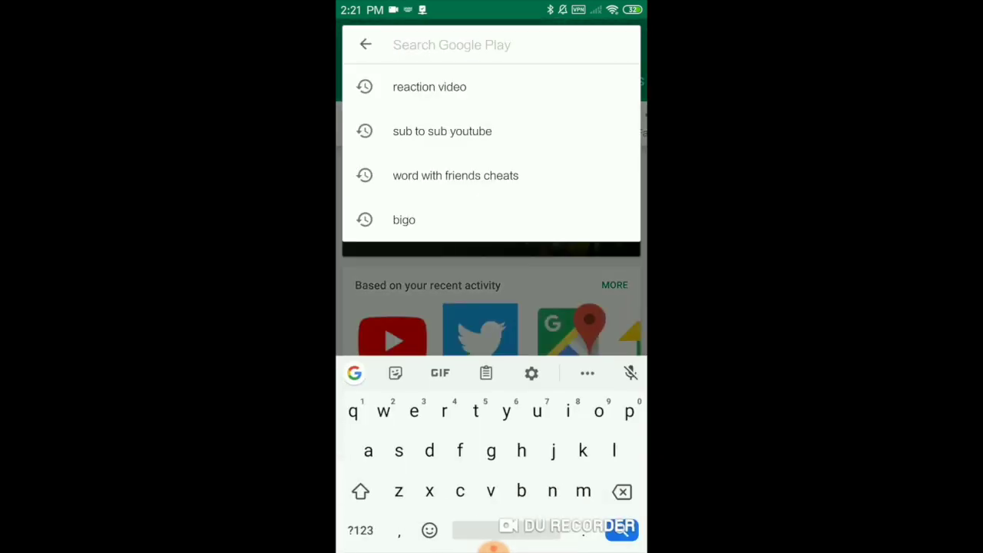
pyautogui.write('han')
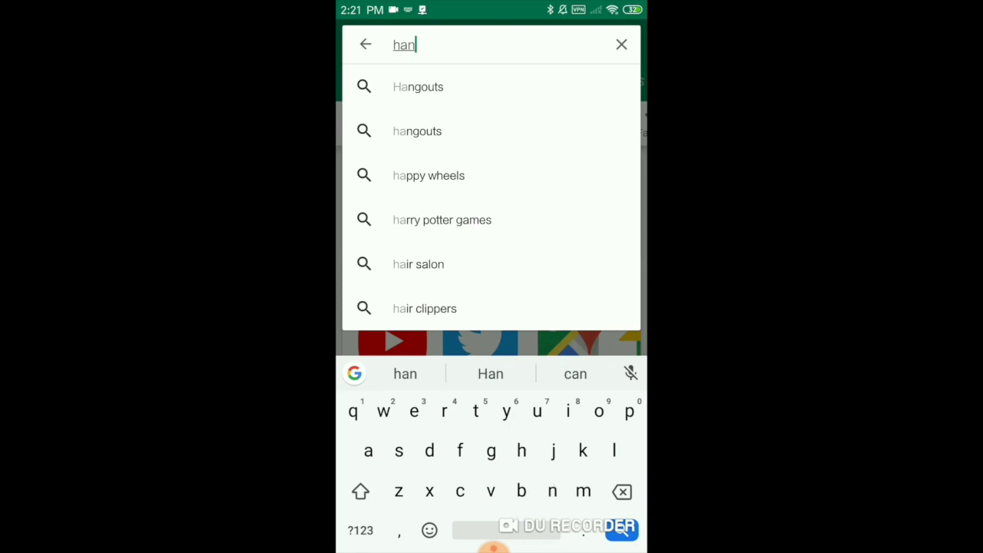
pyautogui.write('dsh')
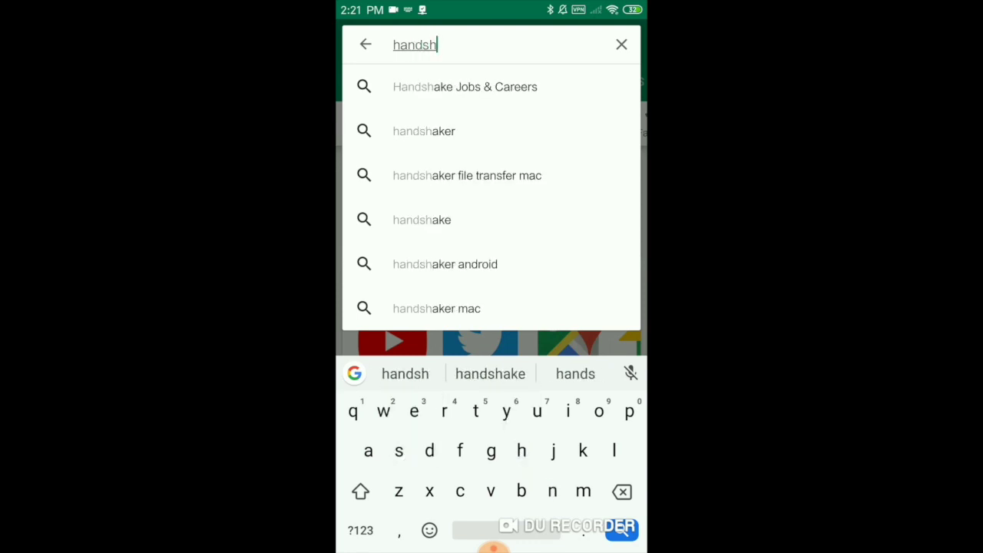
pyautogui.click(498, 131)
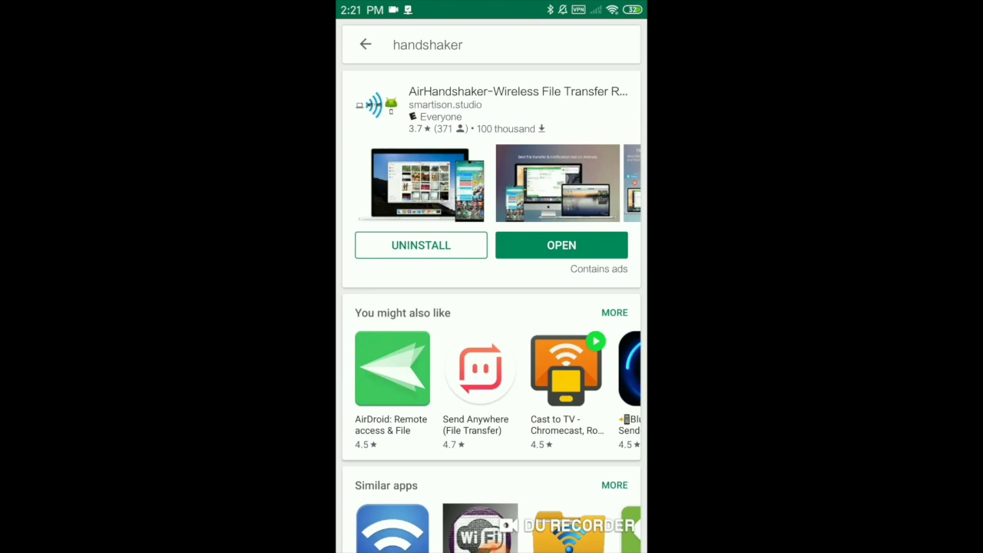
# Return to the Google Play main page, repeat the handshaker search and view the AirHandshaker listing
pyautogui.click(365, 44)
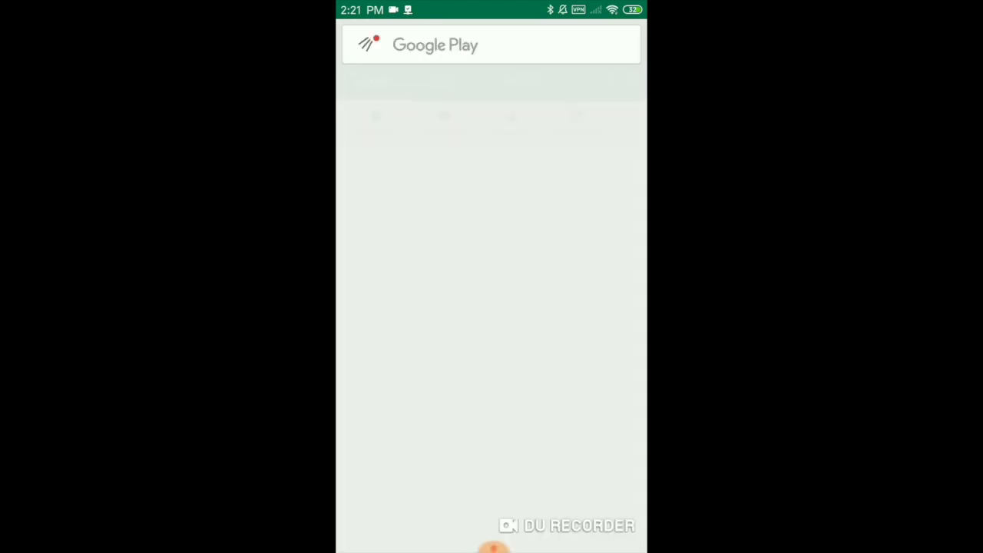
pyautogui.click(548, 41)
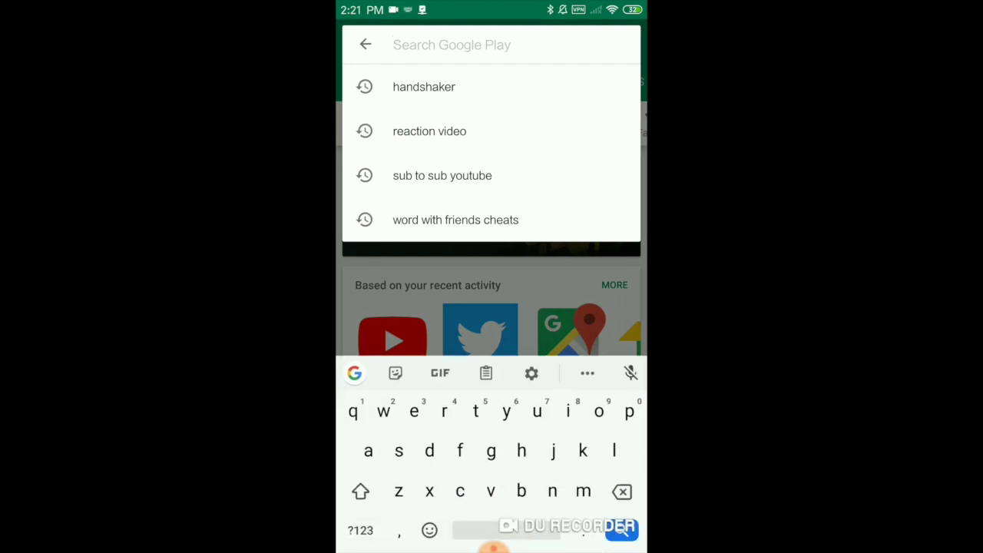
pyautogui.click(477, 89)
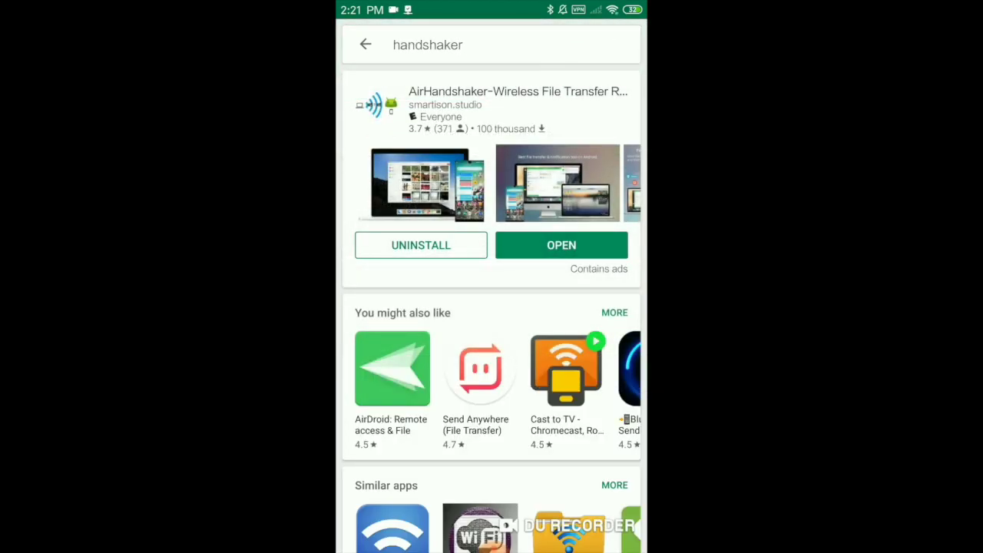
pyautogui.moveTo(470, 273)
pyautogui.mouseDown()
pyautogui.moveTo(461, 307)
pyautogui.moveTo(461, 275)
pyautogui.moveTo(483, 225)
pyautogui.moveTo(478, 281)
pyautogui.mouseUp()
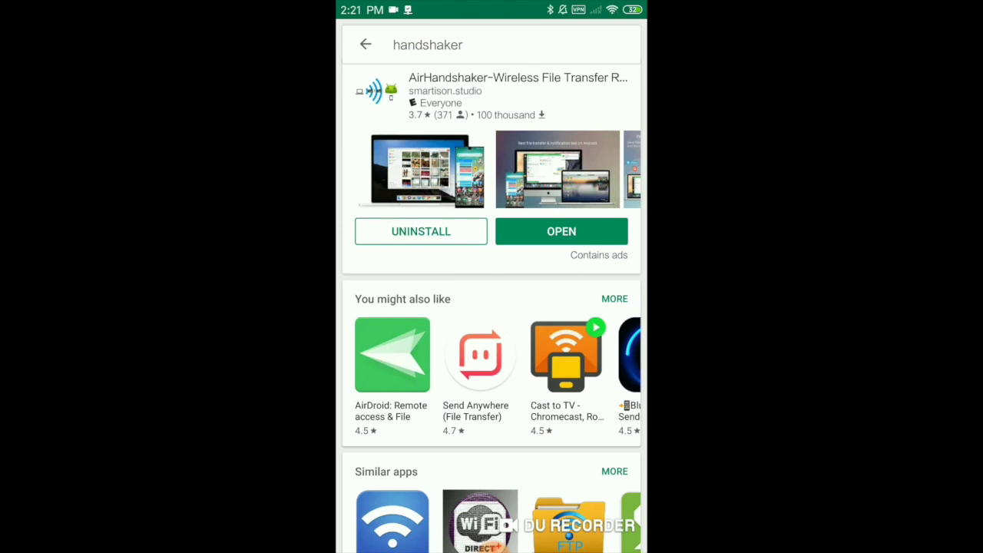
# Leave the Play Store, close the open app folder and go to the phone's next home screen page
pyautogui.press('super')
pyautogui.press('Escape')
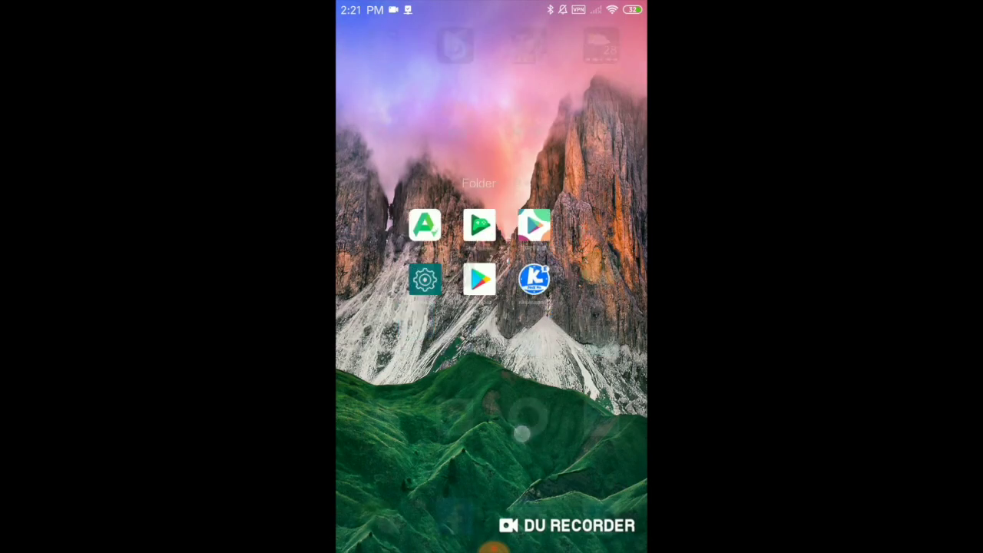
pyautogui.hscroll(5, 492, 276)
pyautogui.moveTo(455, 346)
pyautogui.mouseDown()
pyautogui.moveTo(476, 395)
pyautogui.moveTo(466, 408)
pyautogui.moveTo(454, 346)
pyautogui.mouseUp()
pyautogui.click(454, 345)
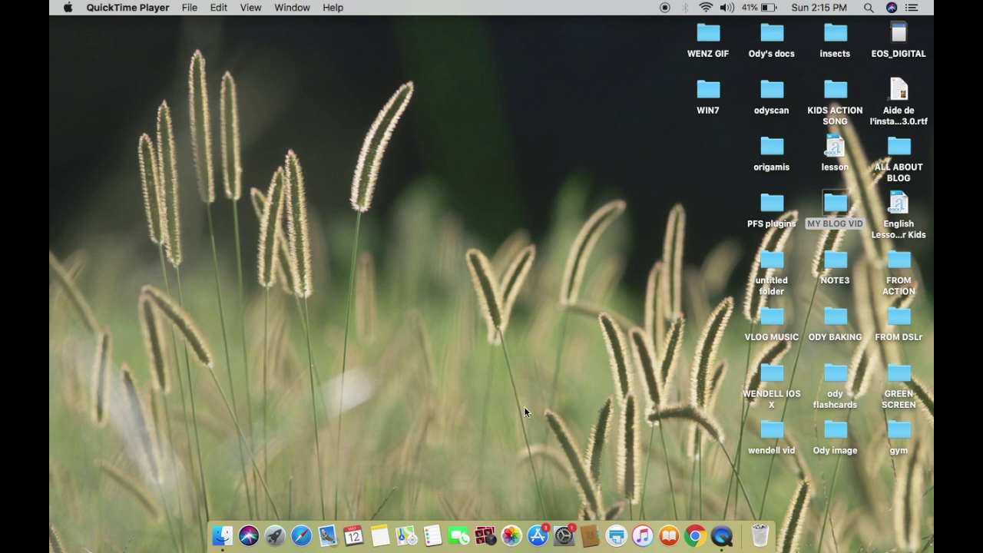
# Find "handshaker - manage your android phones at ease" in the Mac App Store, view the result and close the store
pyautogui.click(535, 535)
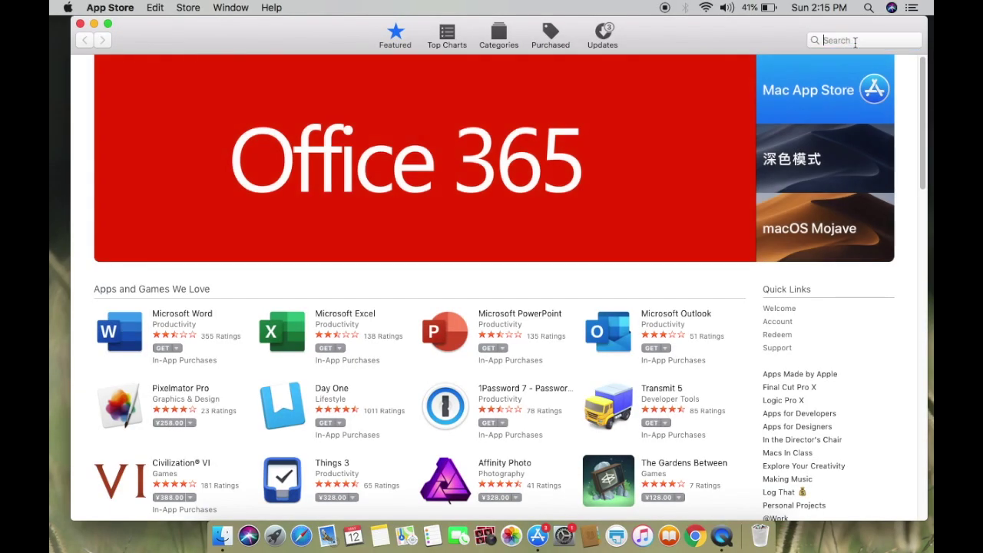
pyautogui.click(855, 40)
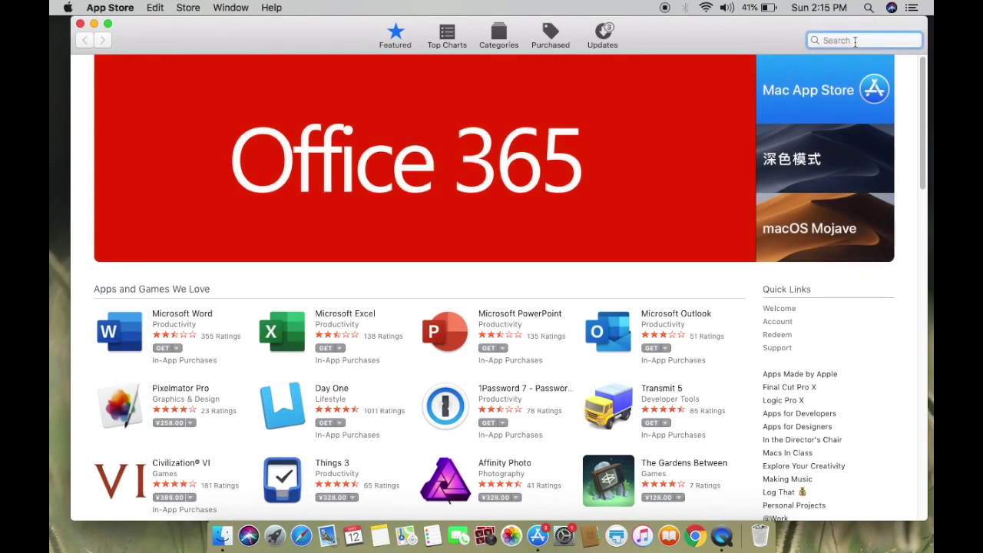
pyautogui.write('Han')
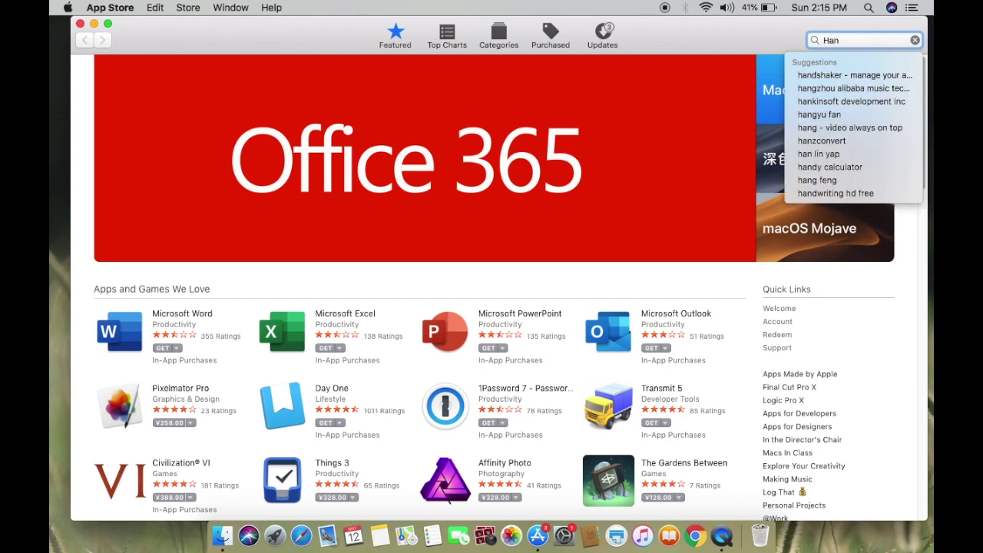
pyautogui.click(848, 75)
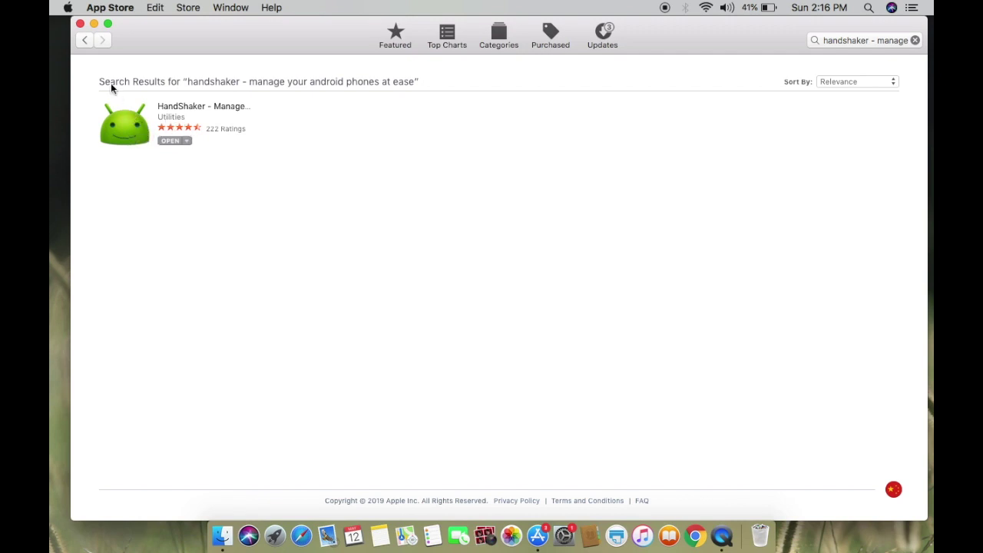
pyautogui.click(81, 24)
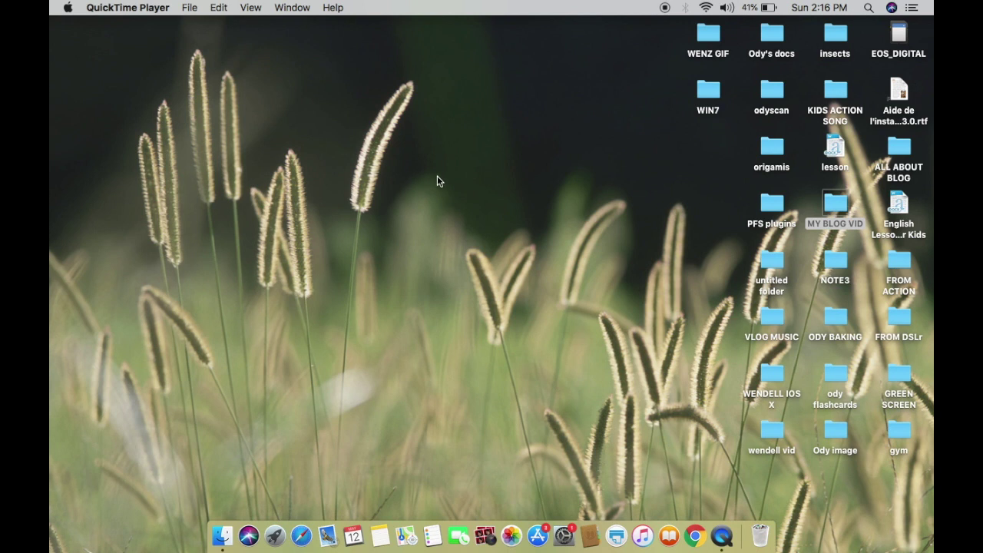
# Launch HandShaker on the Mac and connect it to the Mi Note 3 phone
pyautogui.click(274, 531)
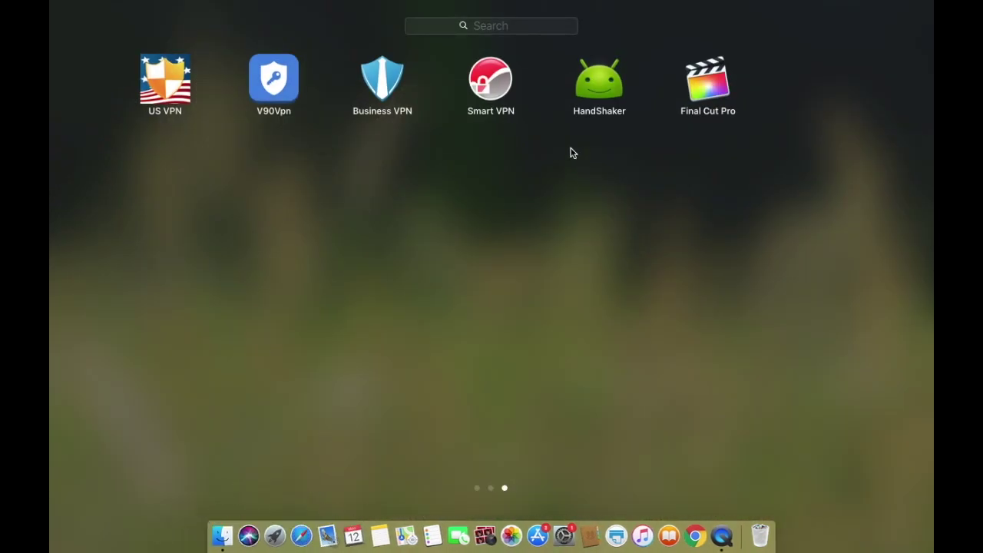
pyautogui.click(603, 88)
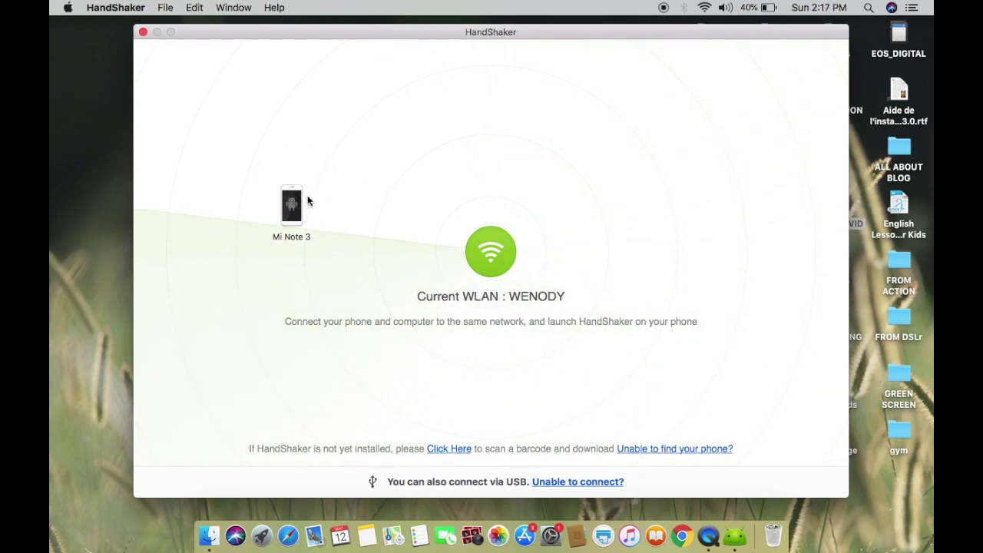
pyautogui.moveTo(290, 196)
pyautogui.click(291, 165)
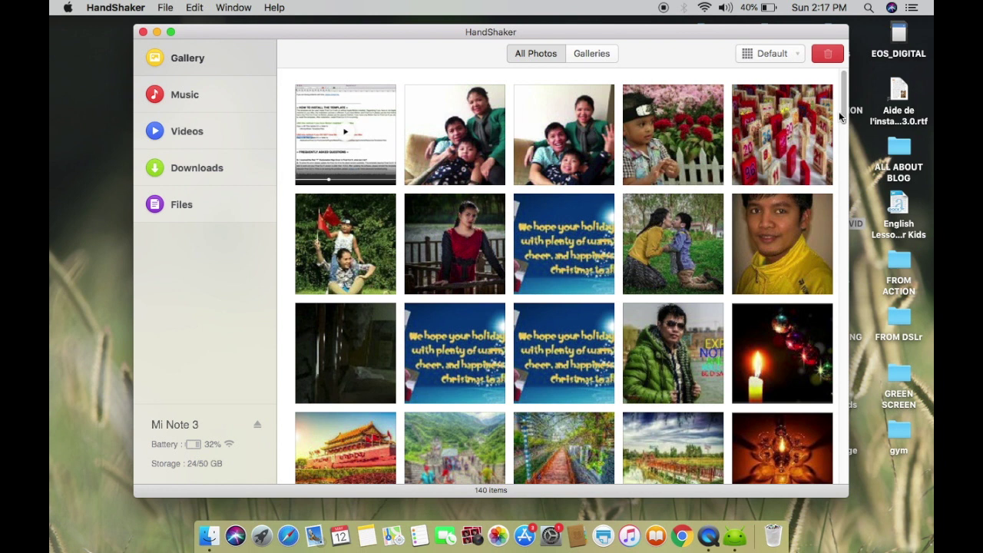
# Look through the phone's photo gallery, Downloads and Files storage in HandShaker
pyautogui.moveTo(843, 111); pyautogui.dragTo(845, 231)
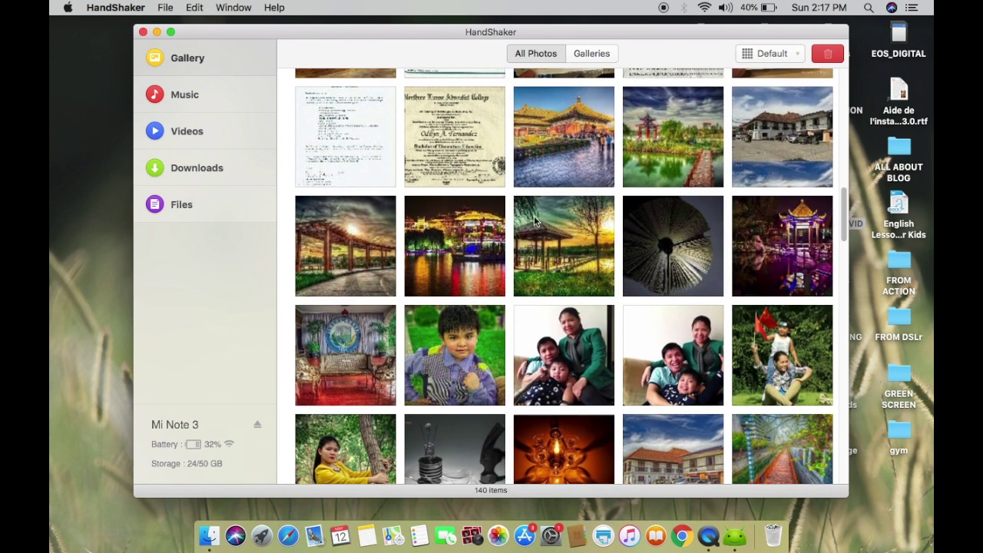
pyautogui.click(194, 172)
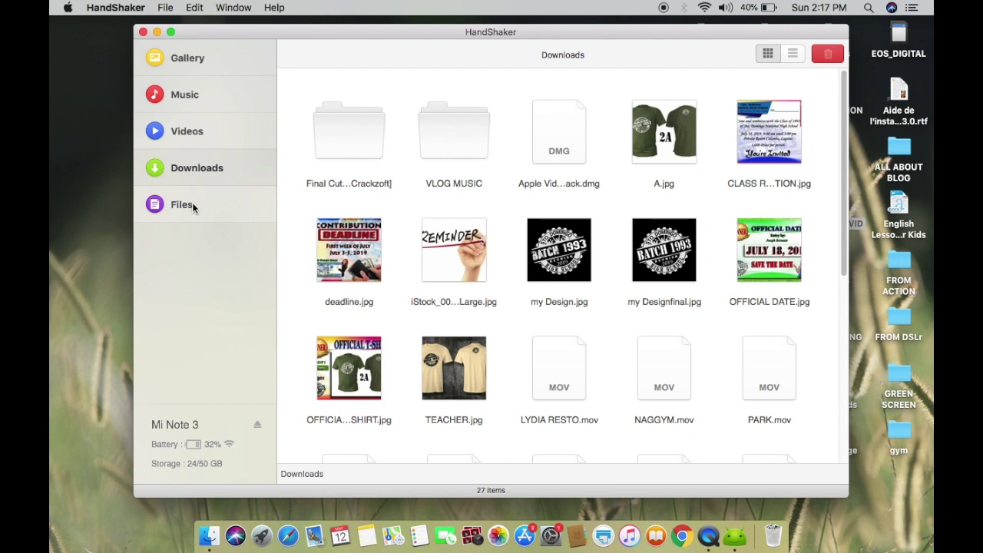
pyautogui.click(192, 204)
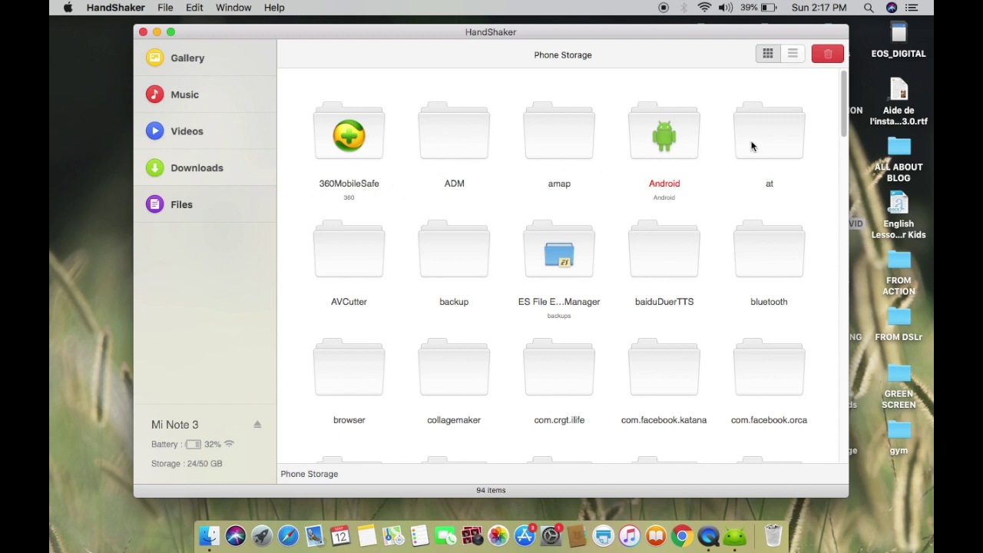
pyautogui.moveTo(845, 130)
pyautogui.mouseDown()
pyautogui.moveTo(842, 251)
pyautogui.moveTo(852, 127)
pyautogui.mouseUp()
# Show the phone's Downloads, select the VLOG MUSIC folder and reposition the HandShaker window to expose the Mac desktop folders
pyautogui.click(189, 173)
pyautogui.moveTo(238, 31); pyautogui.dragTo(217, 59)
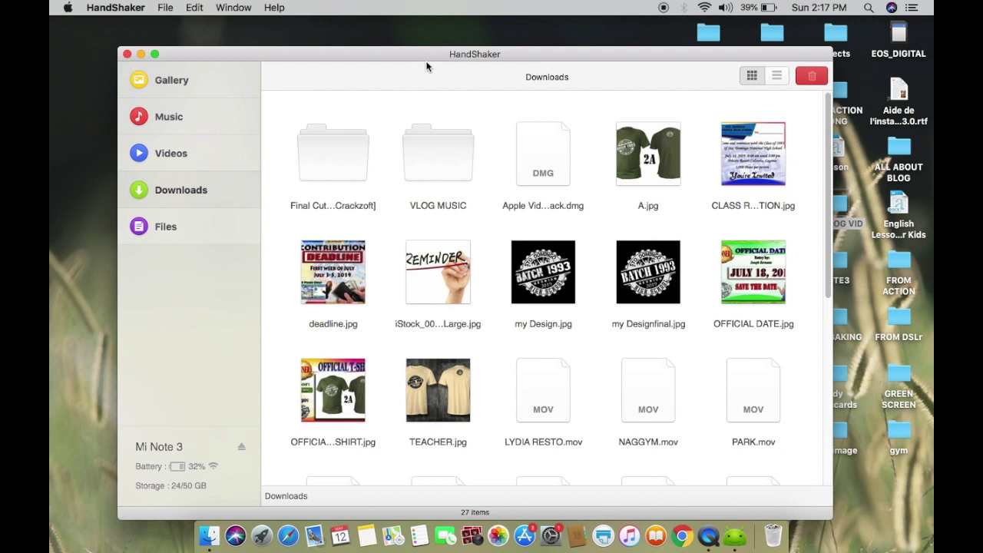
pyautogui.click(437, 171)
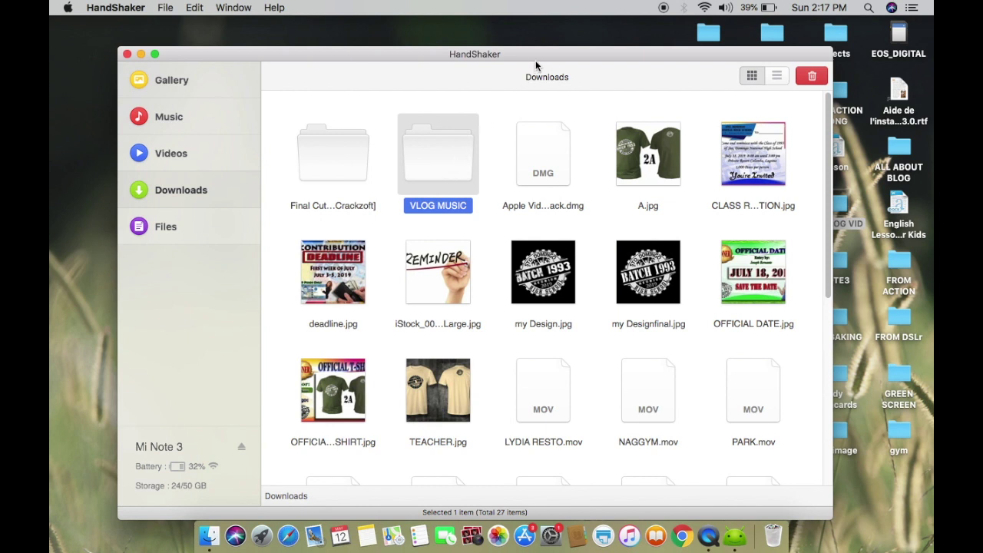
pyautogui.moveTo(537, 60); pyautogui.dragTo(391, 59)
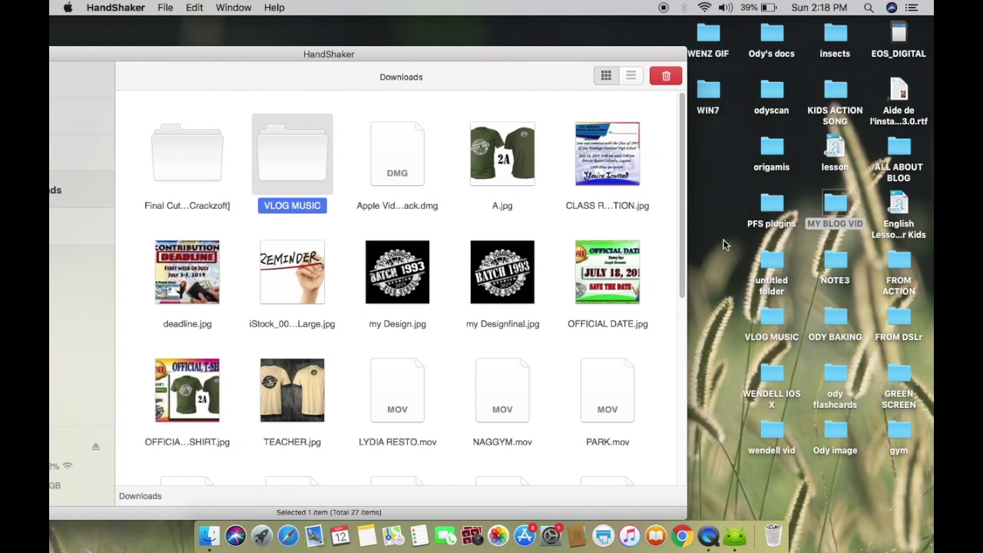
pyautogui.moveTo(296, 59); pyautogui.dragTo(448, 60)
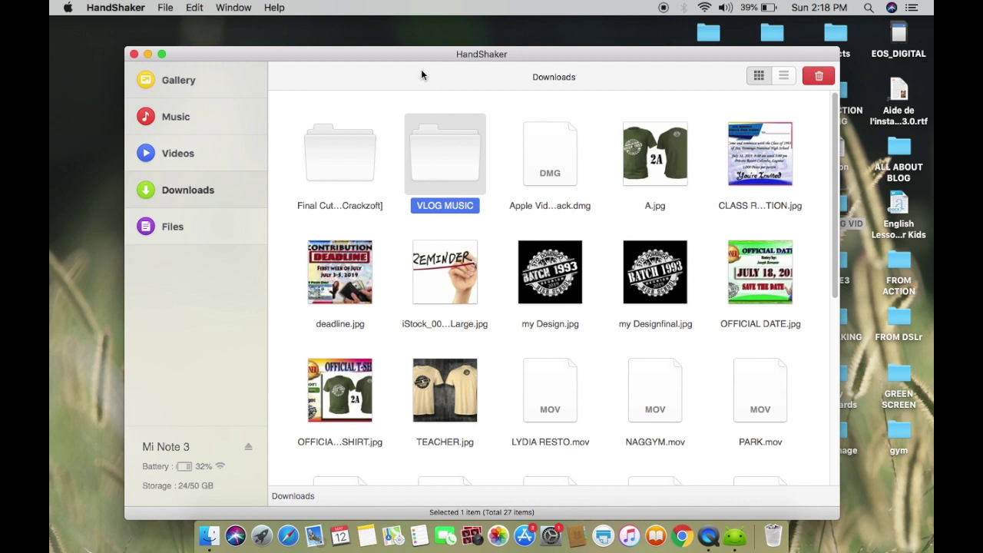
pyautogui.moveTo(406, 61); pyautogui.dragTo(247, 62)
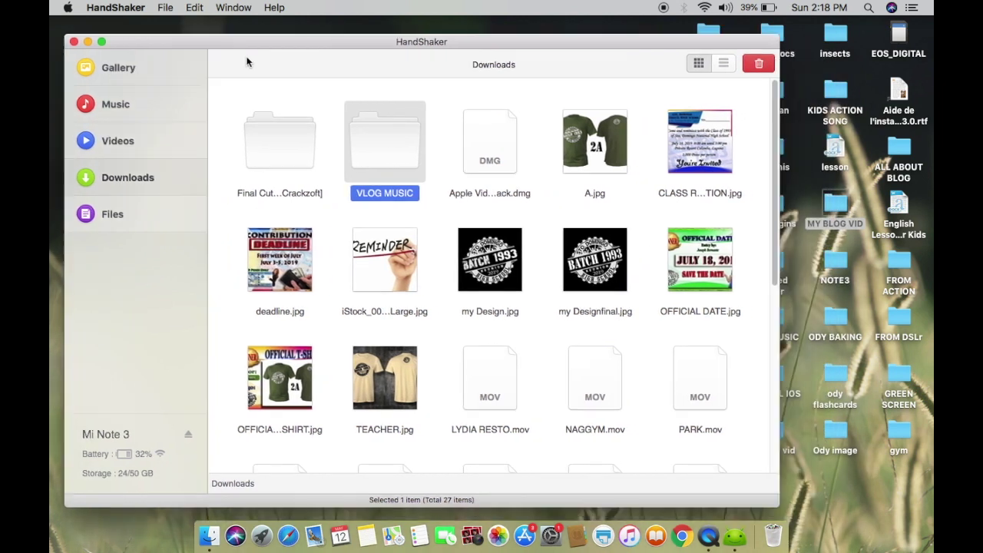
# Close the HandShaker window and quit the program
pyautogui.click(74, 42)
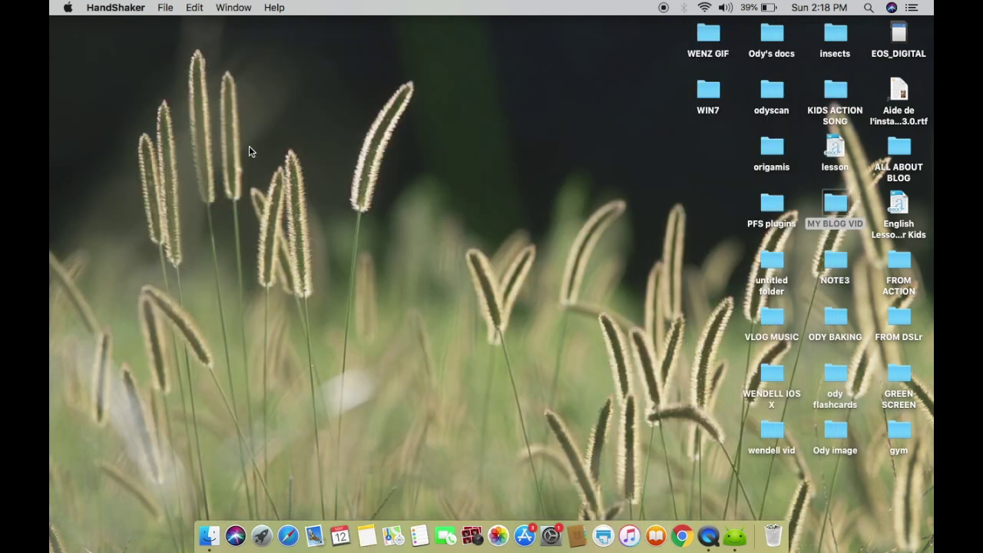
pyautogui.click(742, 541)
pyautogui.press('super+q')
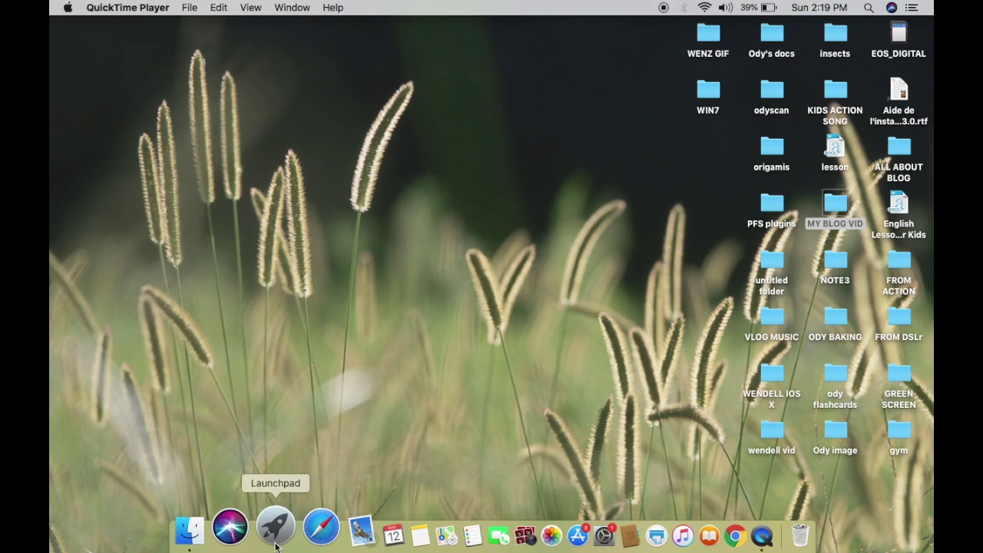
# Relaunch HandShaker and reconnect it to the Mi Note 3
pyautogui.click(273, 534)
pyautogui.click(602, 86)
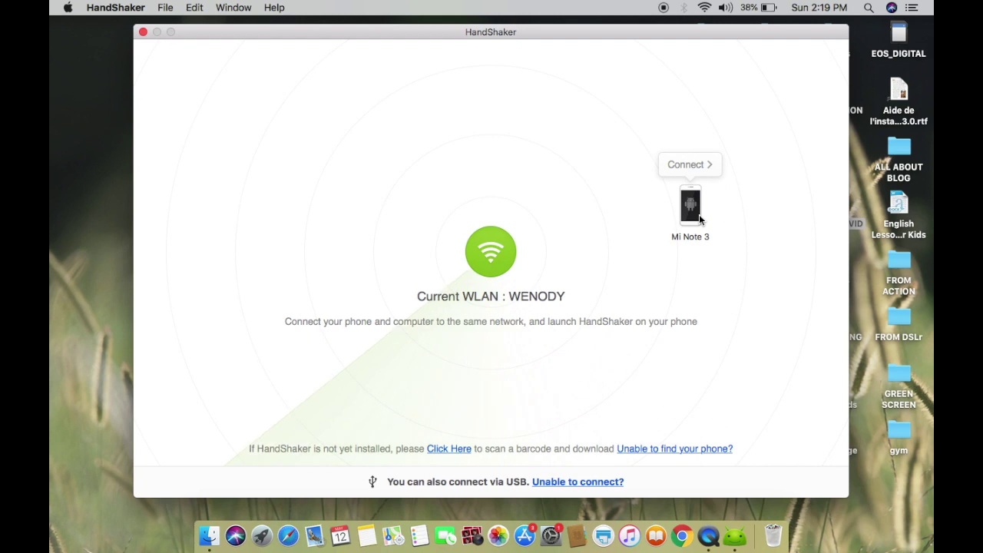
pyautogui.click(696, 172)
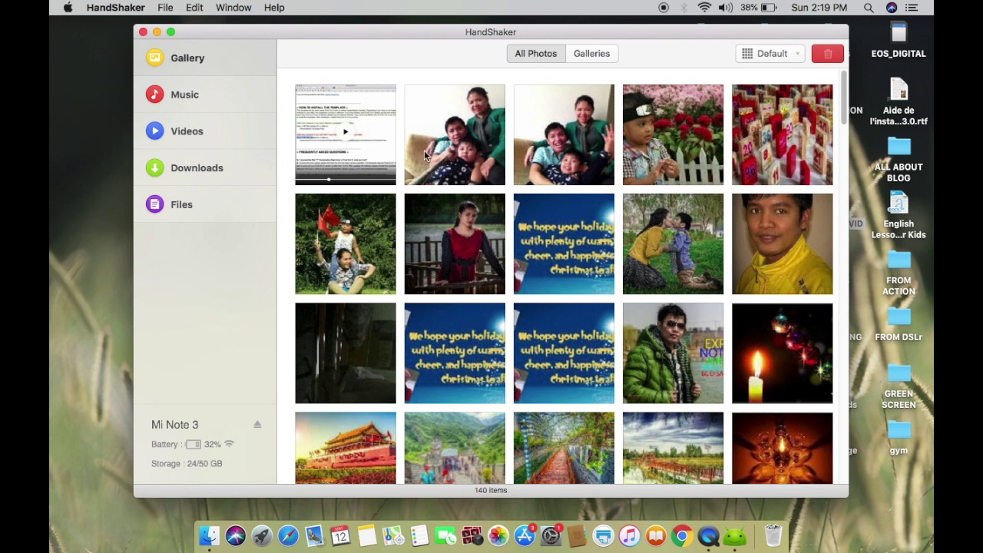
# Review the phone's Galleries and All Photos views, plus its Music, Videos and Downloads categories
pyautogui.click(598, 62)
pyautogui.click(552, 58)
pyautogui.click(203, 98)
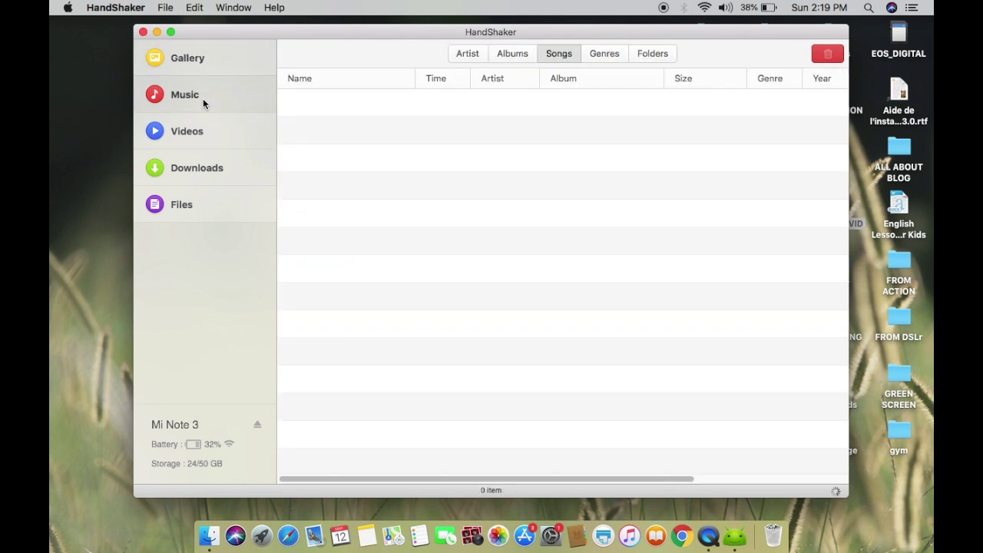
pyautogui.click(203, 129)
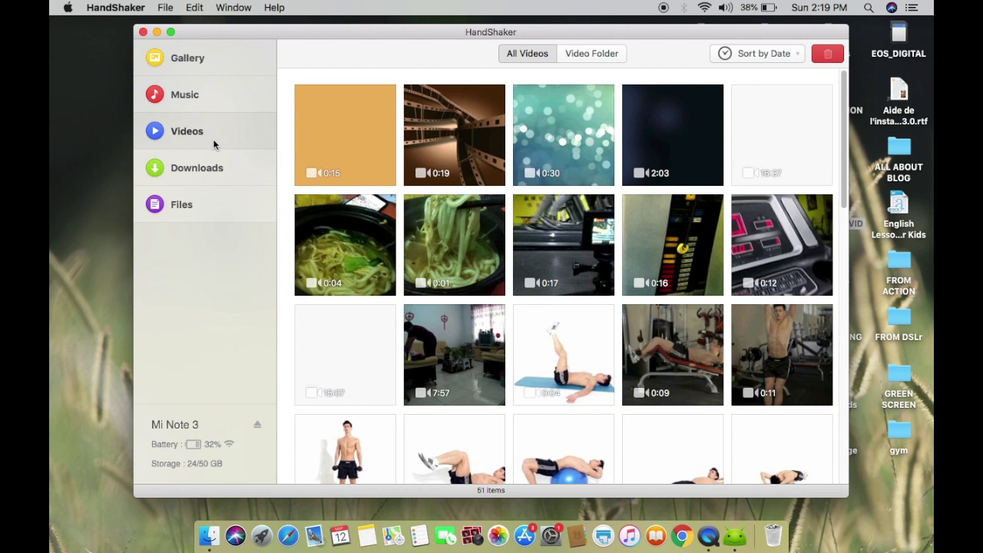
pyautogui.click(179, 169)
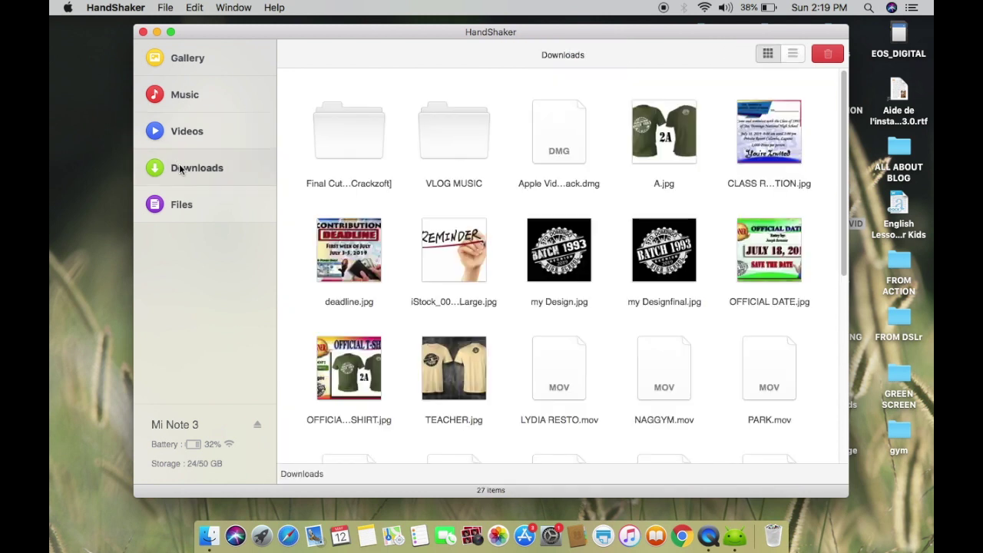
# Browse the phone's Files storage and move the HandShaker window aside to expose the Mac desktop folders
pyautogui.click(183, 206)
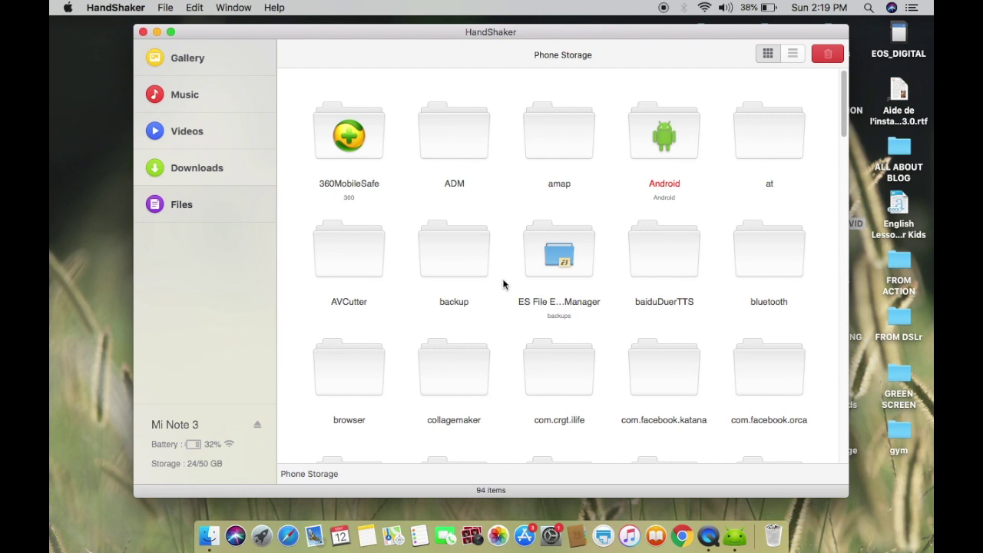
pyautogui.scroll(-1, 659, 302)
pyautogui.scroll(-1, 616, 302)
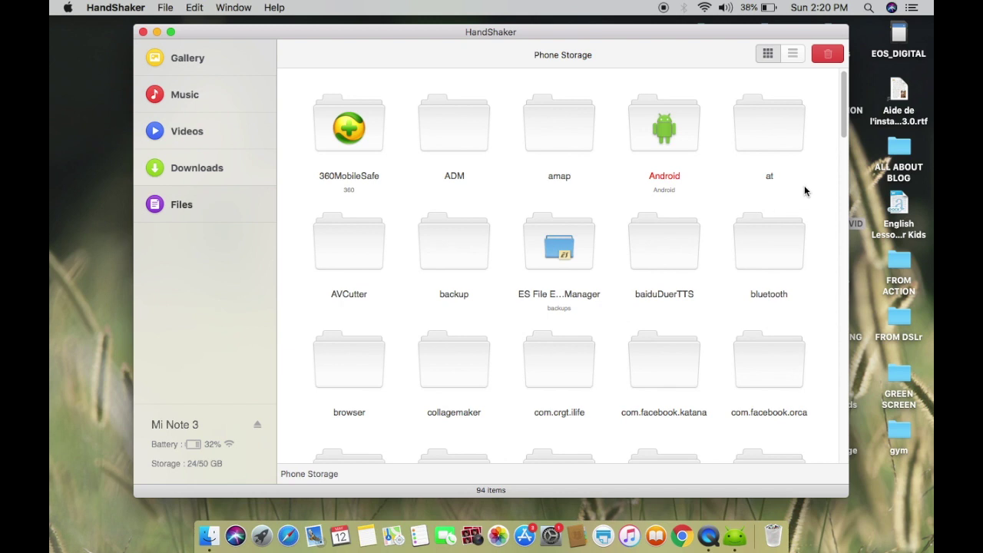
pyautogui.moveTo(839, 140); pyautogui.dragTo(845, 110)
pyautogui.moveTo(604, 32); pyautogui.dragTo(520, 54)
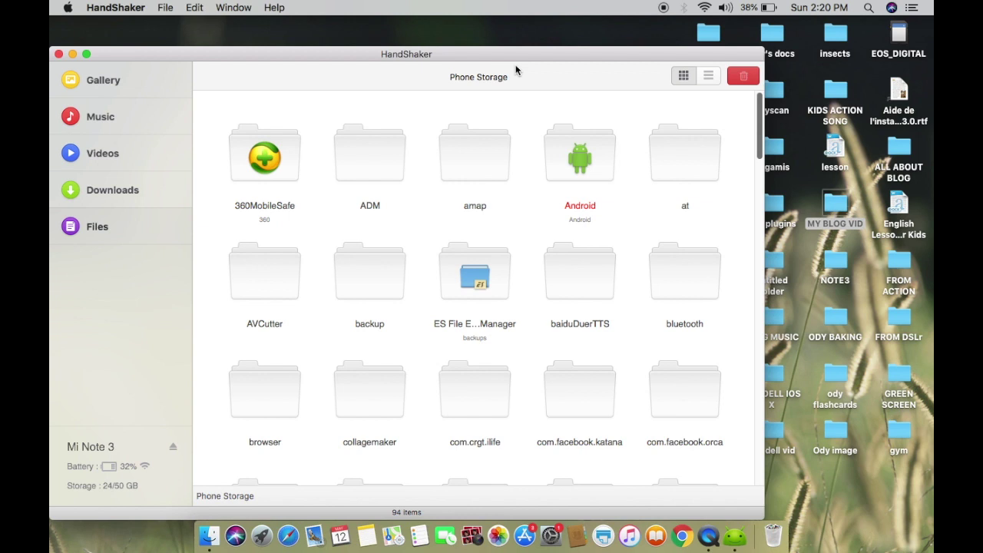